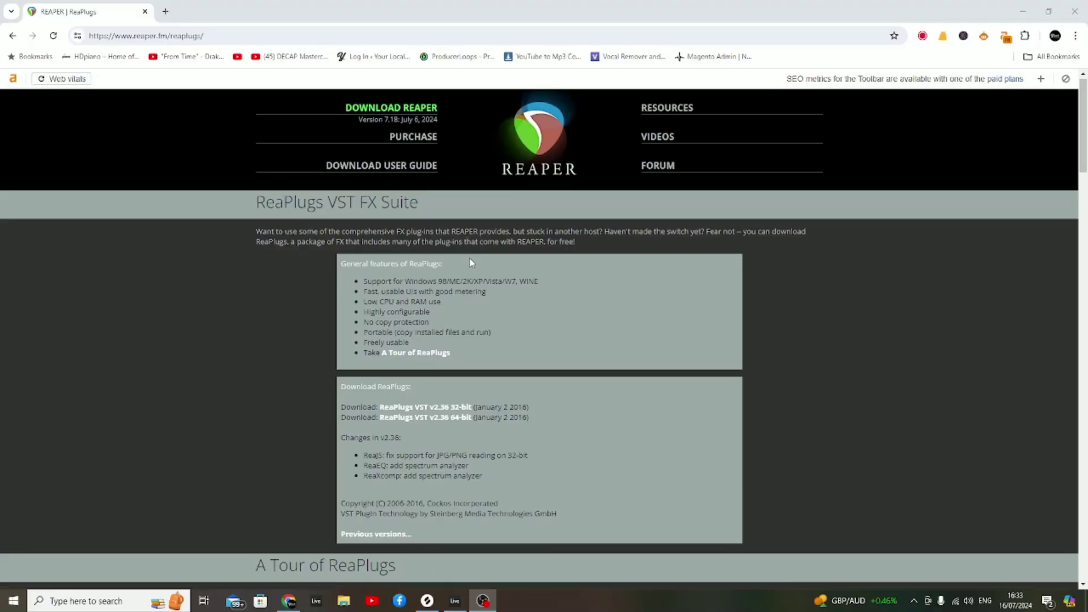
- Scroll down the ReaPlugs plug-in tour to the ReaStream description
scroll(470, 260, "down", 3)
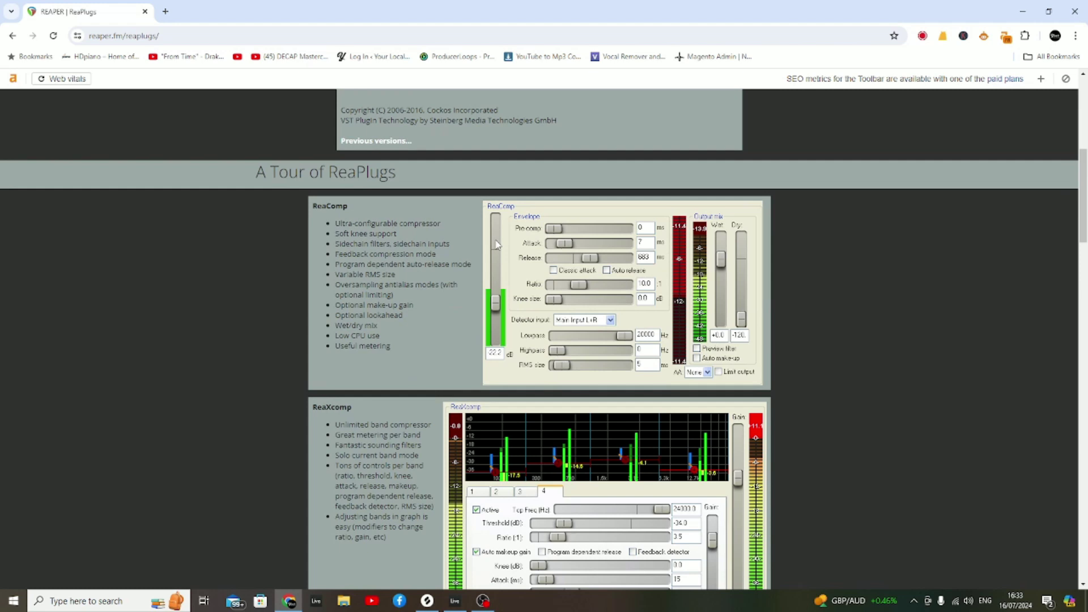
scroll(497, 245, "down", 1)
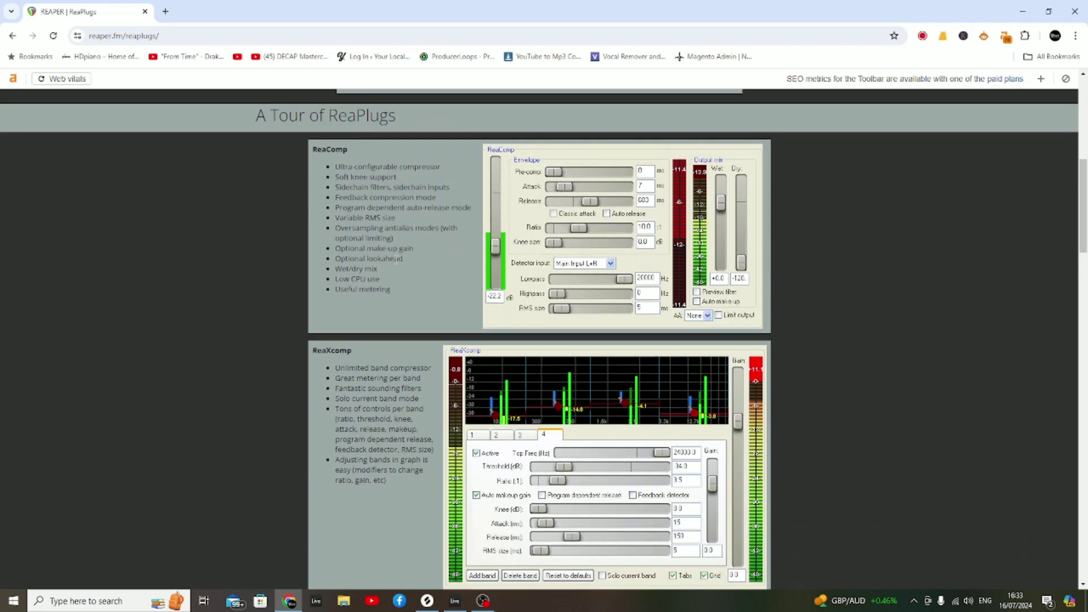
scroll(459, 307, "down", 3)
scroll(452, 308, "down", 7)
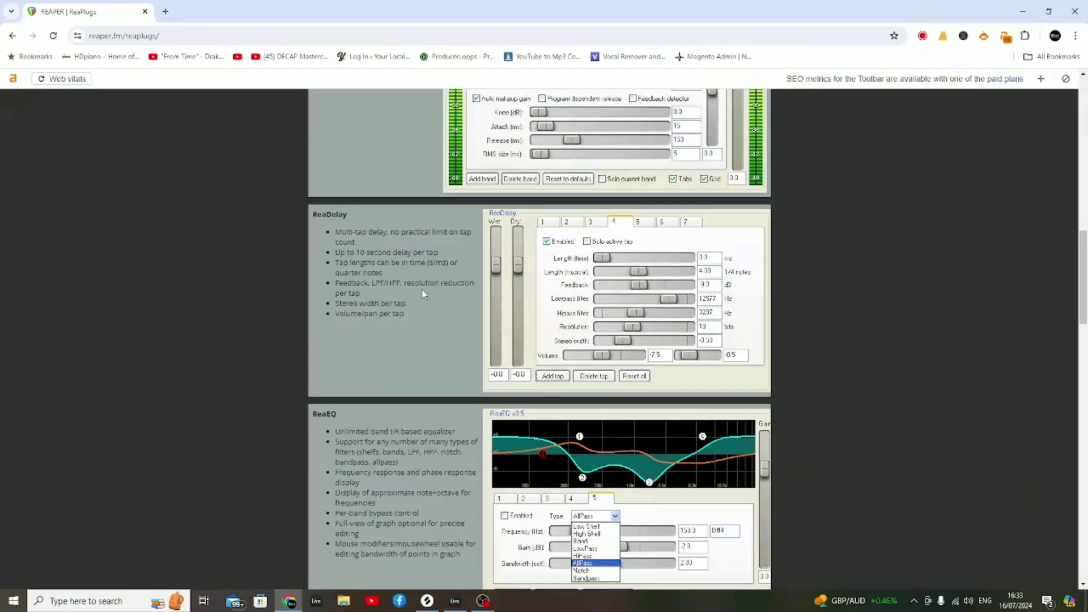
scroll(451, 302, "down", 4)
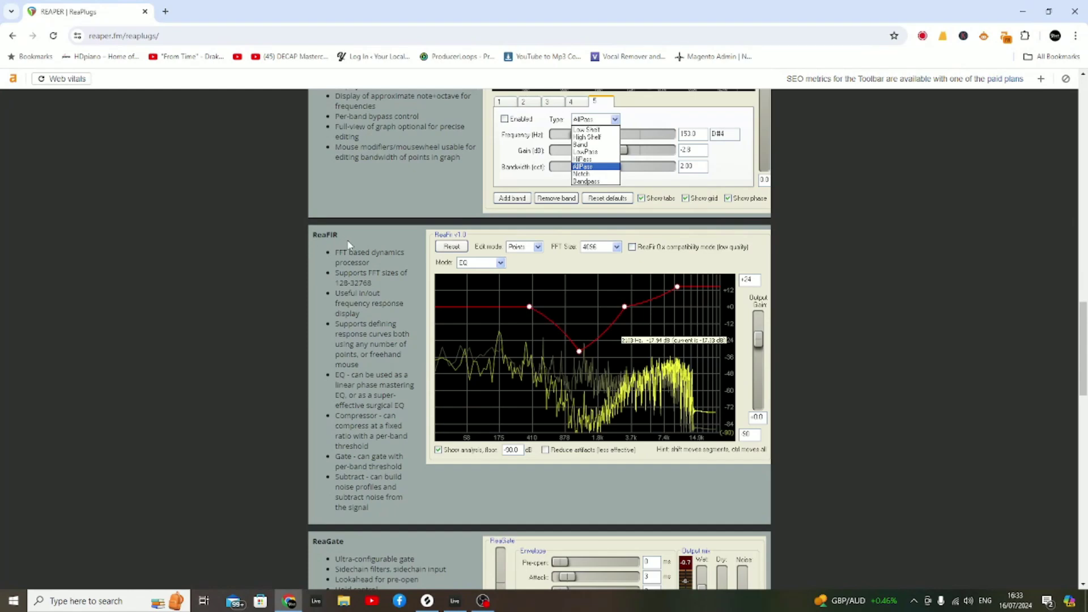
scroll(465, 278, "down", 5)
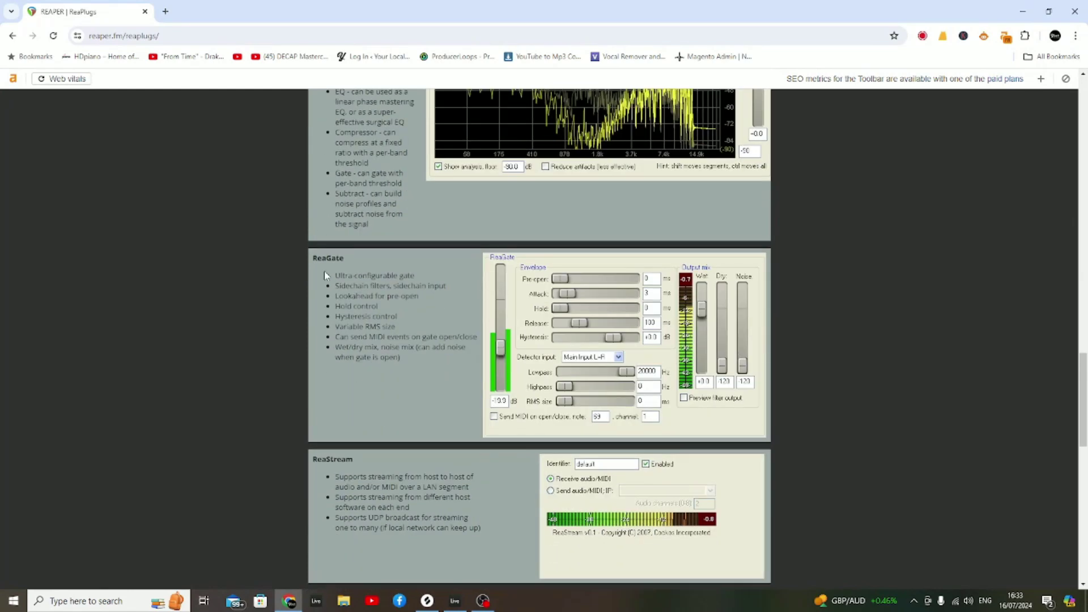
scroll(325, 275, "down", 4)
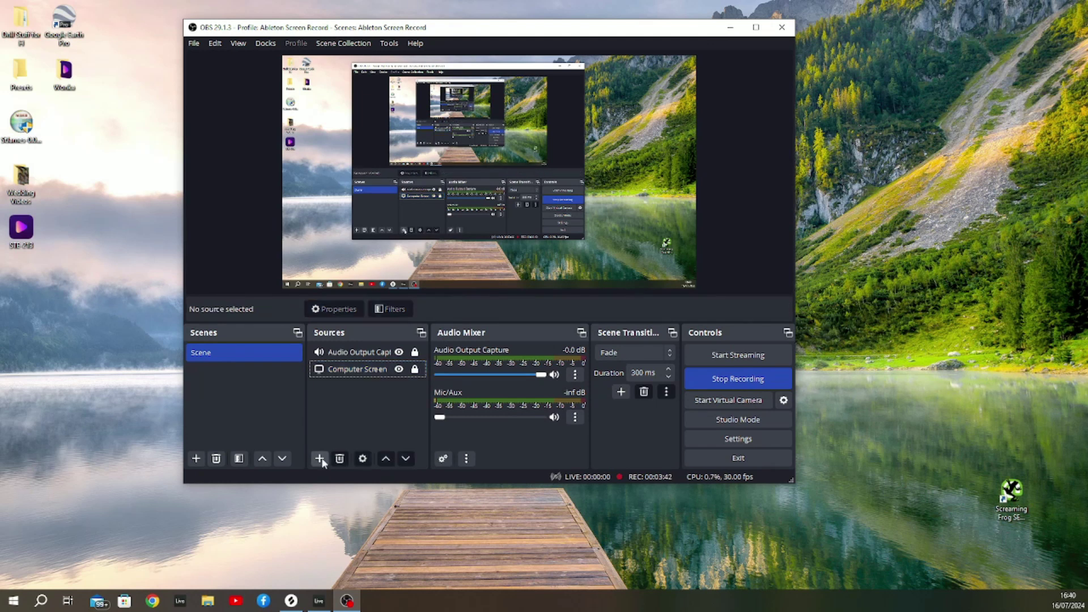
left_click(320, 460)
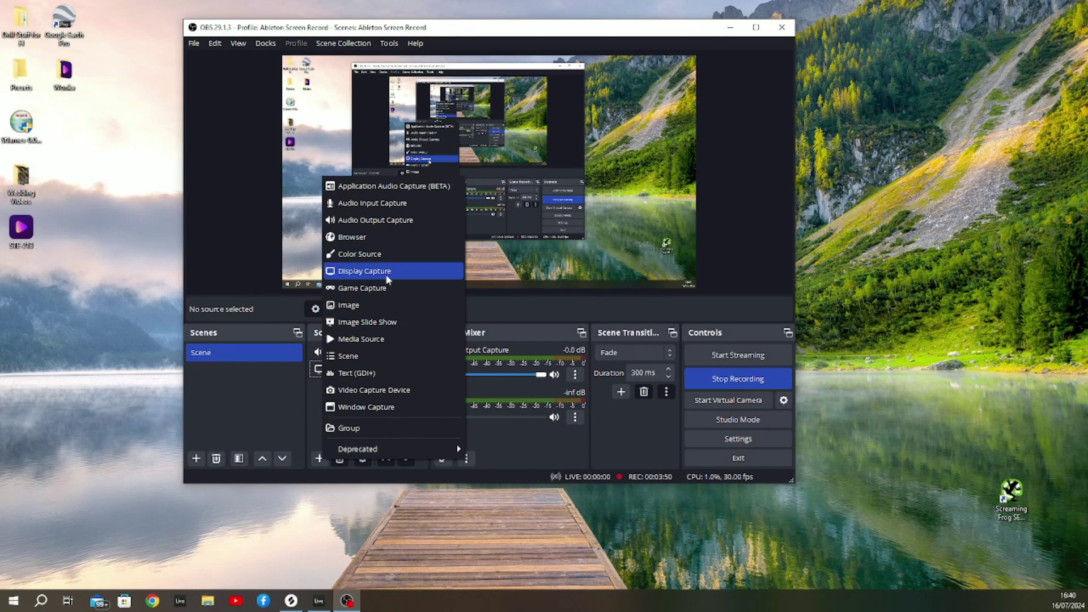
left_click(388, 272)
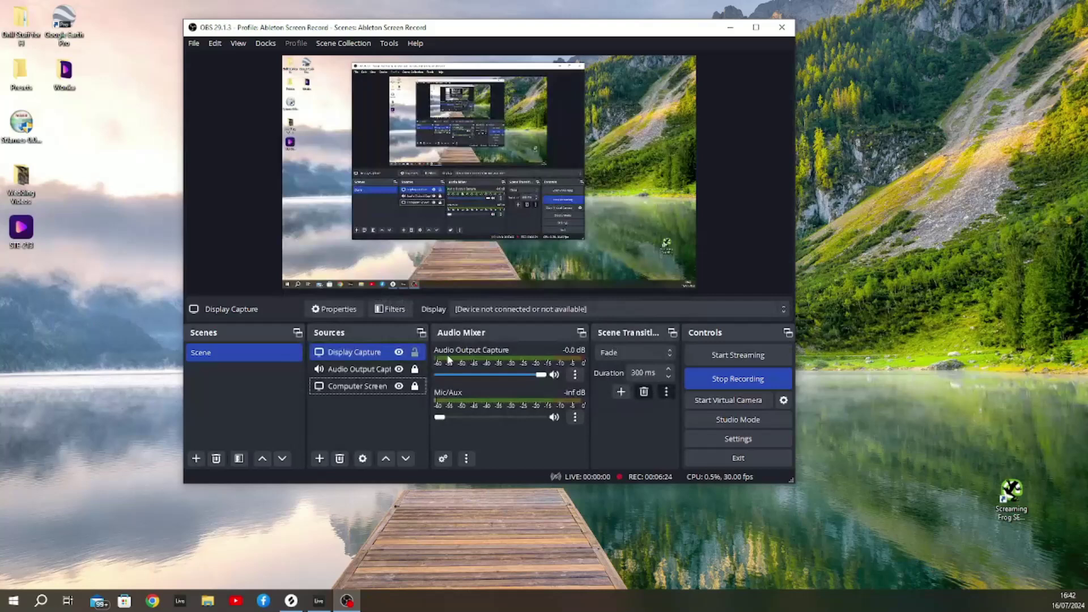
right_click(372, 354)
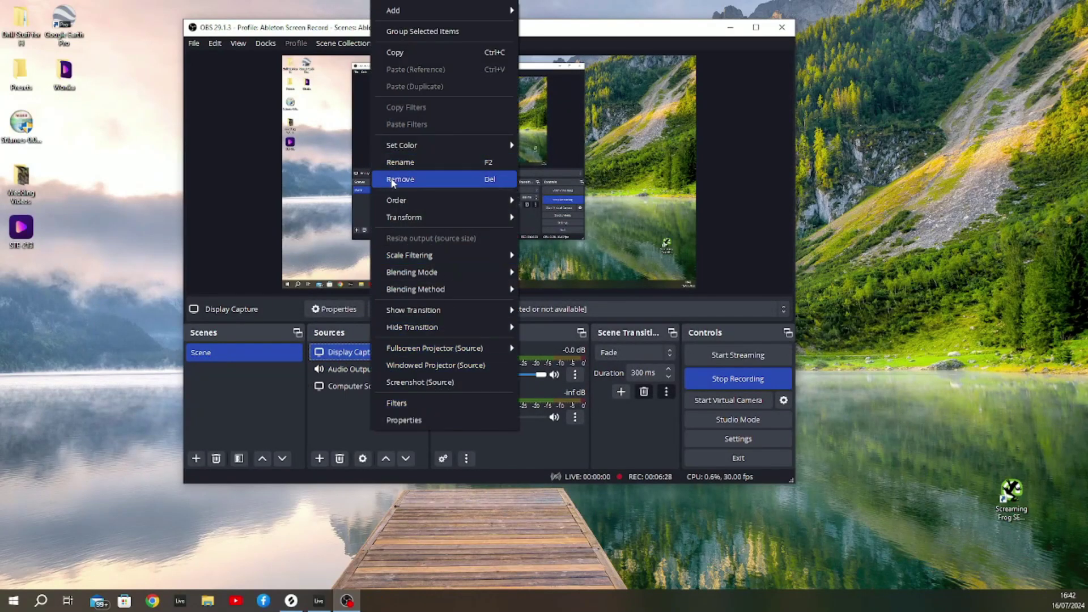
left_click(395, 180)
left_click(536, 269)
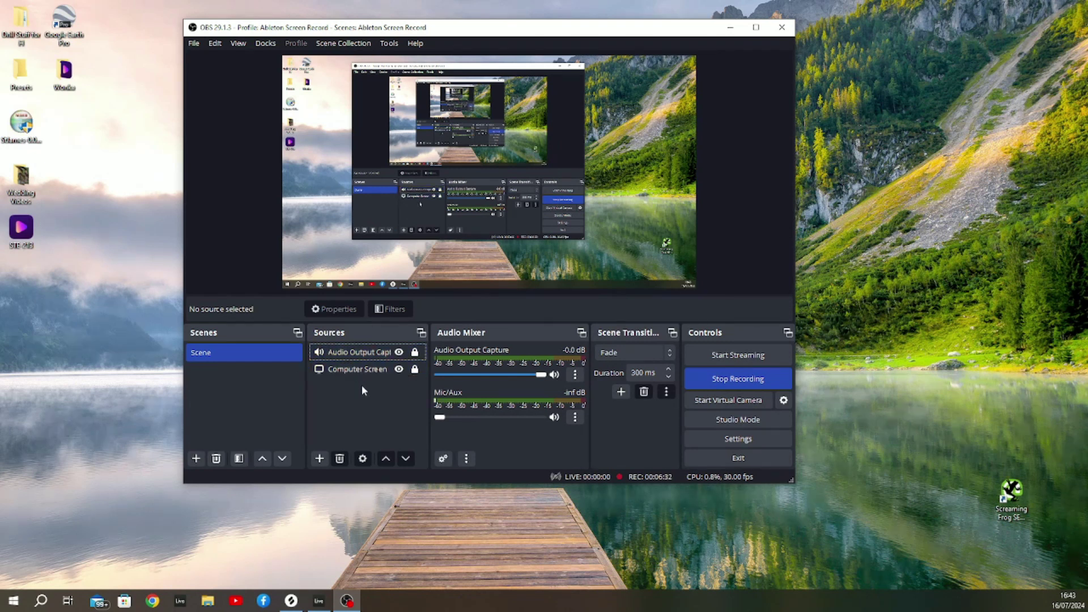
- Add a new Audio Output Capture source named Audio Output Capture 2 using the Default device
left_click(352, 354)
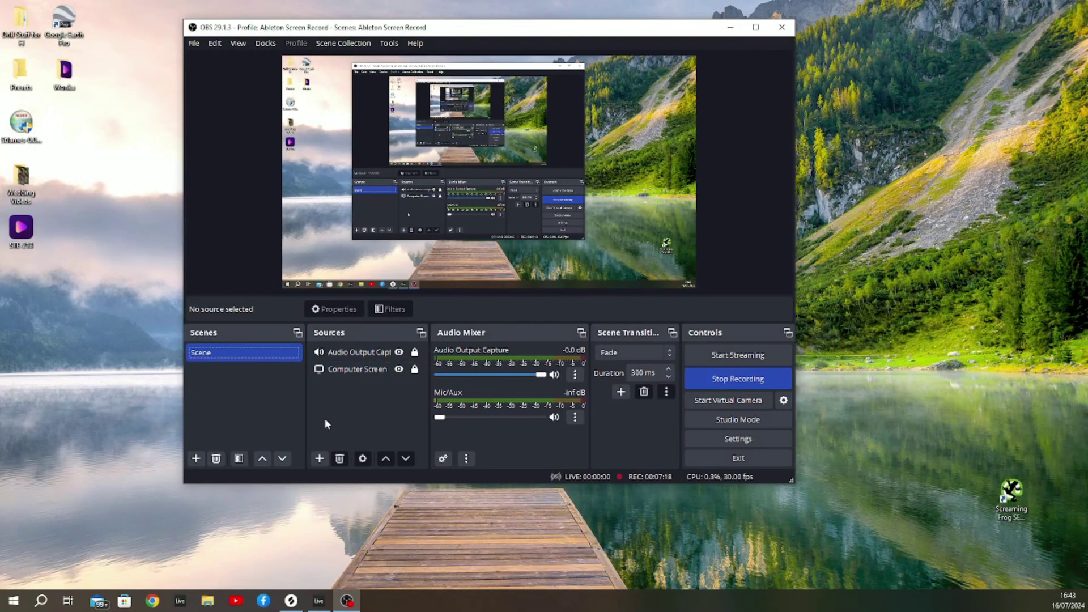
left_click(319, 458)
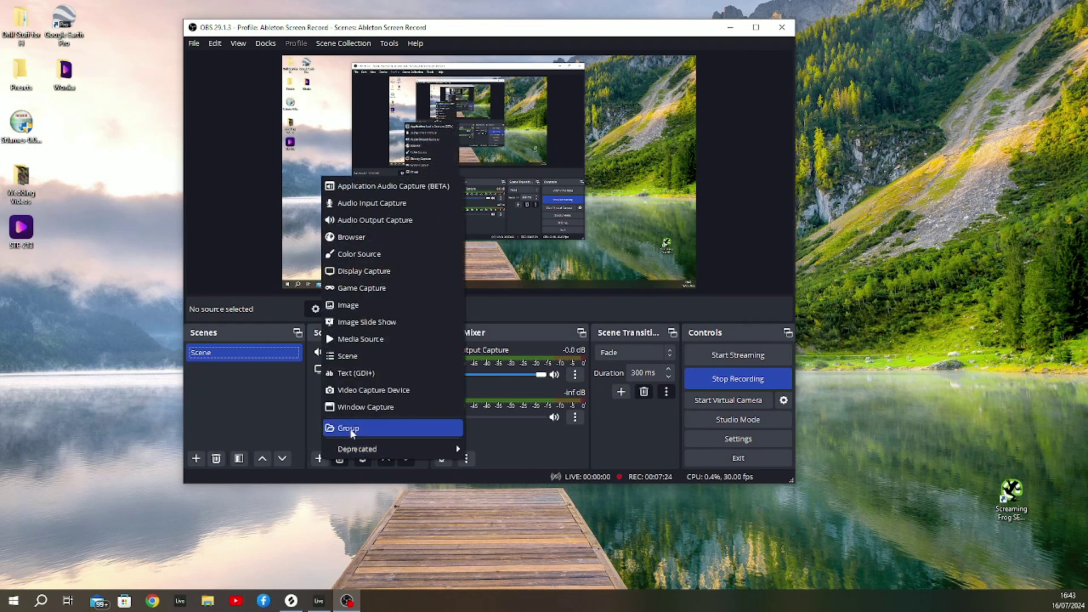
left_click(415, 221)
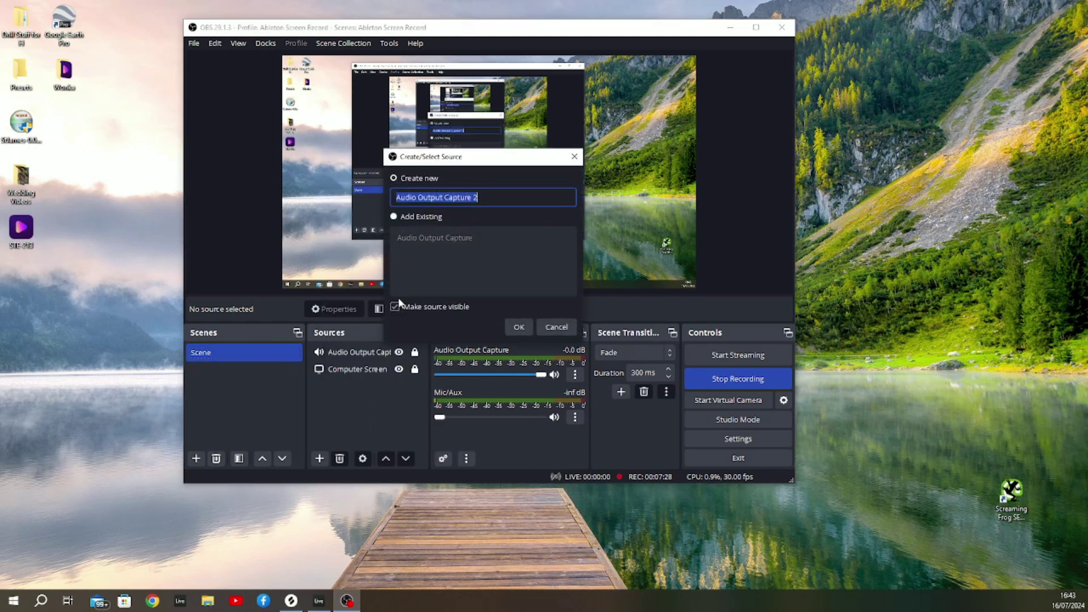
left_click(519, 329)
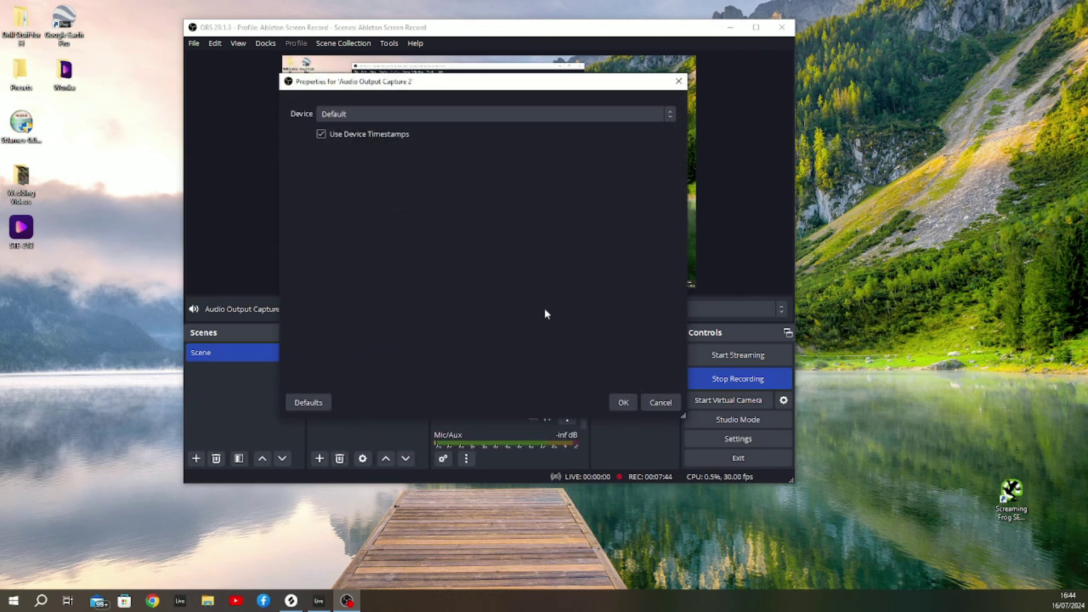
left_click(627, 401)
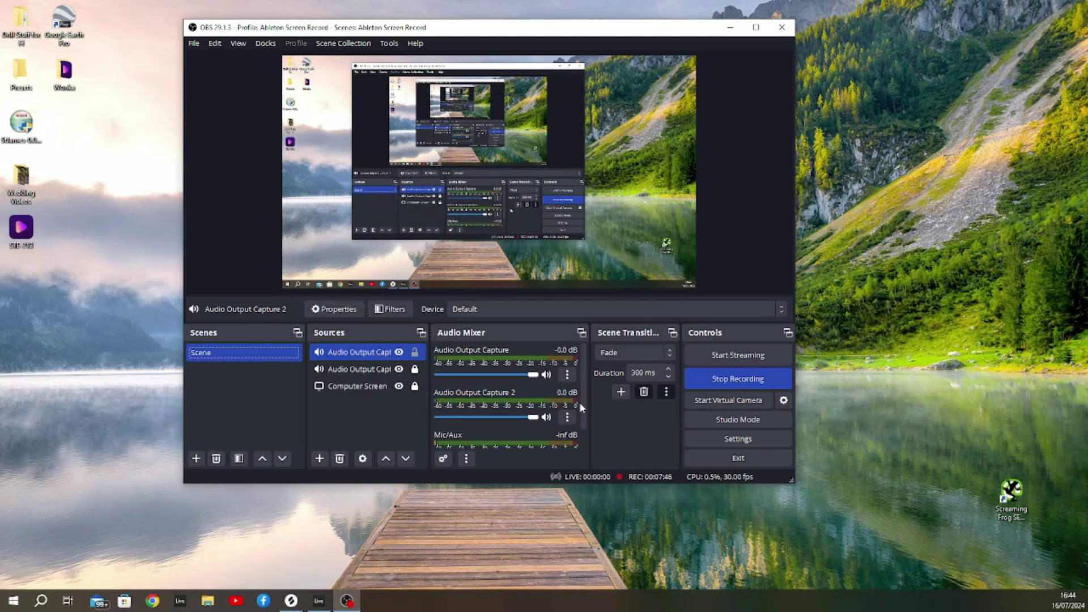
- Add a VST 2.x Plug-in filter to Audio Output Capture 2
right_click(380, 355)
left_click(437, 333)
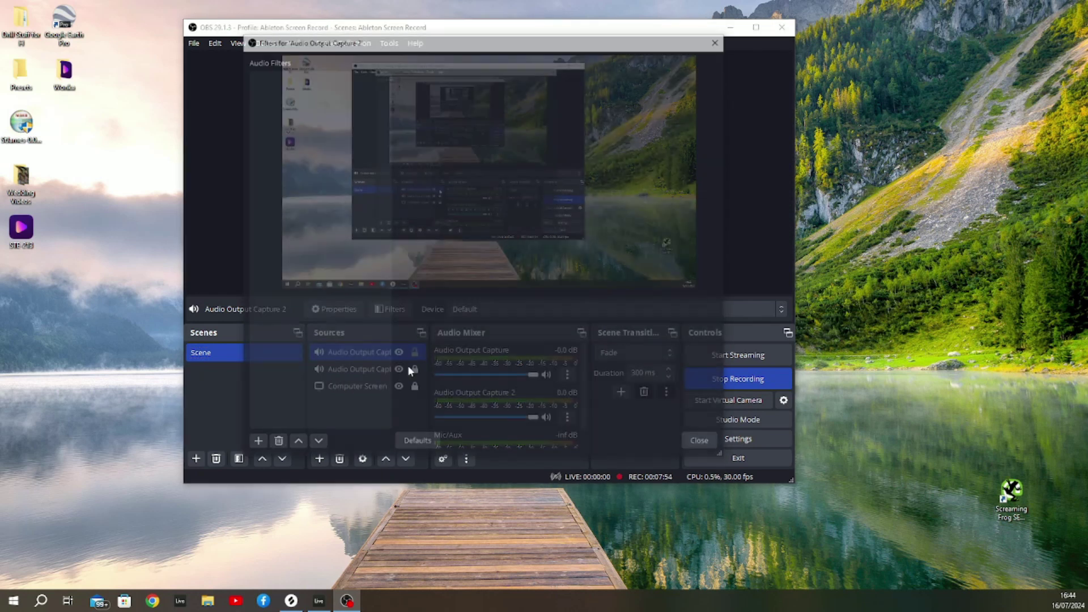
left_click(255, 445)
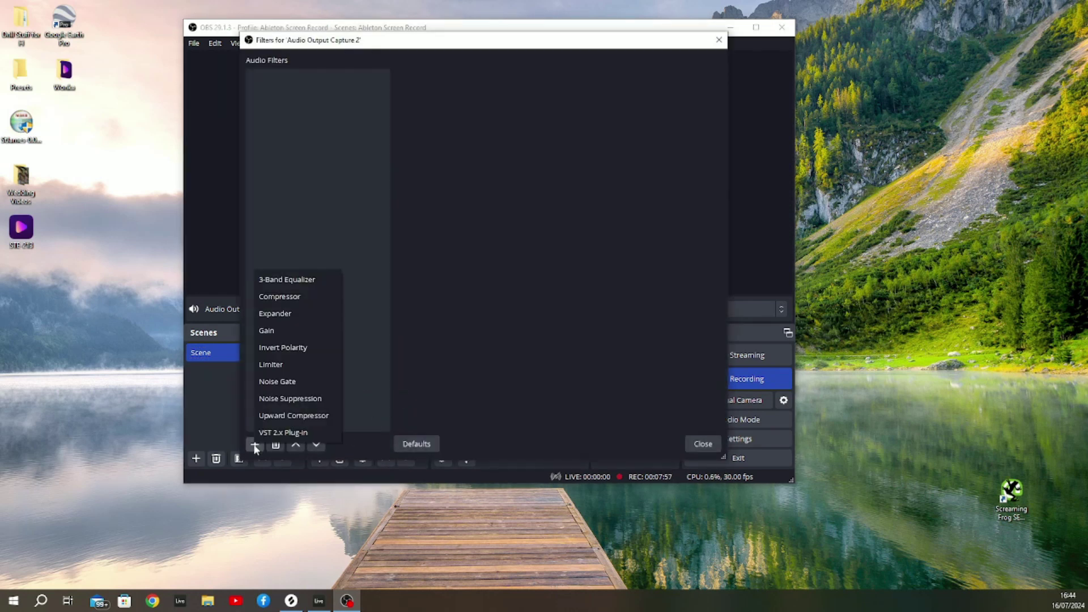
left_click(295, 432)
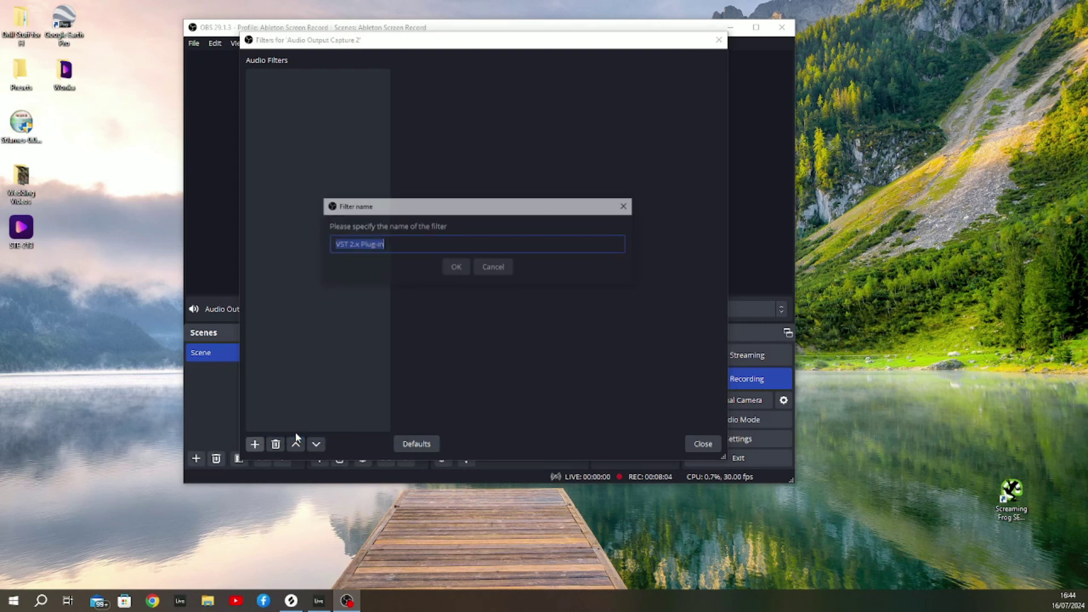
left_click(456, 267)
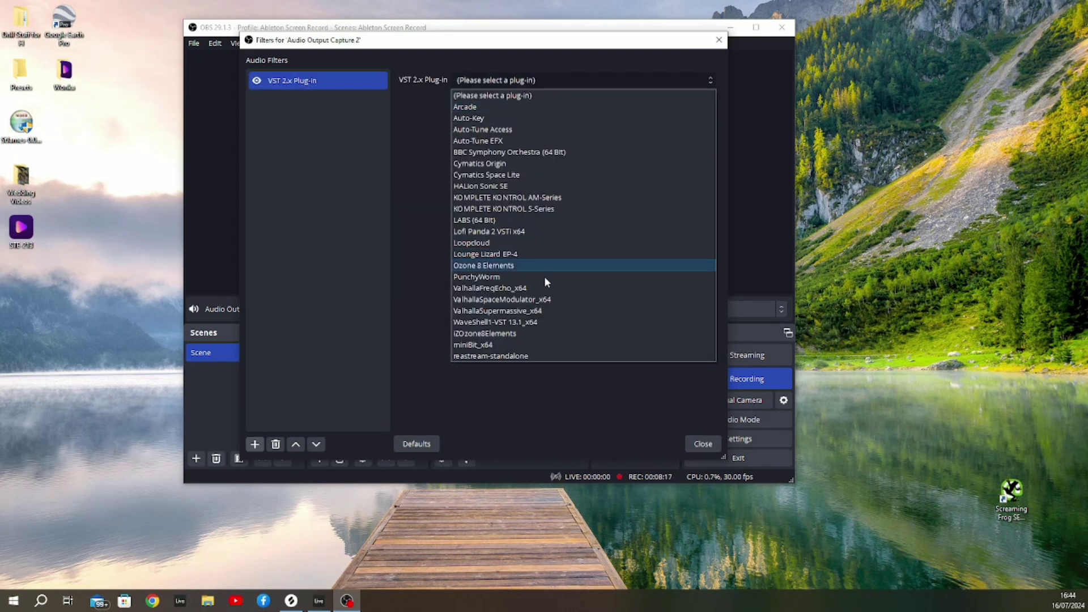
- Set the filter's plug-in to reastream-standalone and check its interface window
left_click(517, 357)
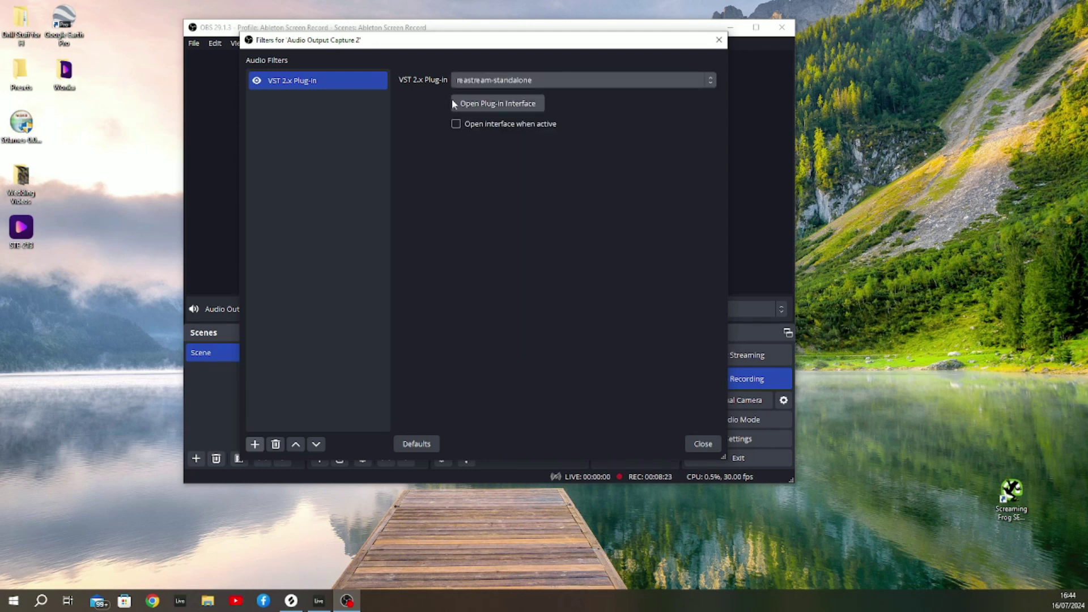
left_click(496, 107)
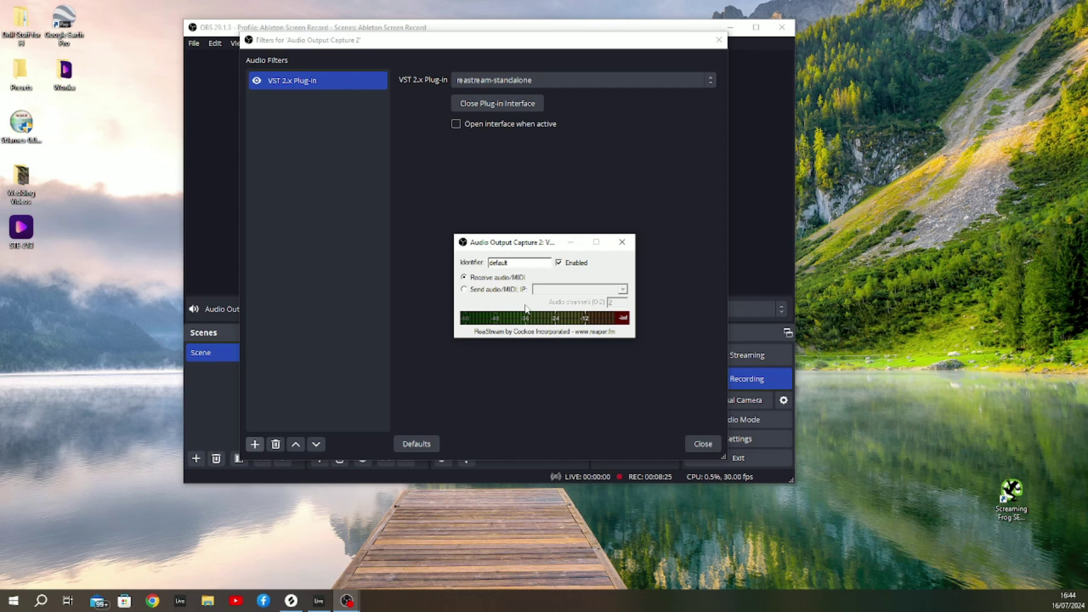
left_click(621, 242)
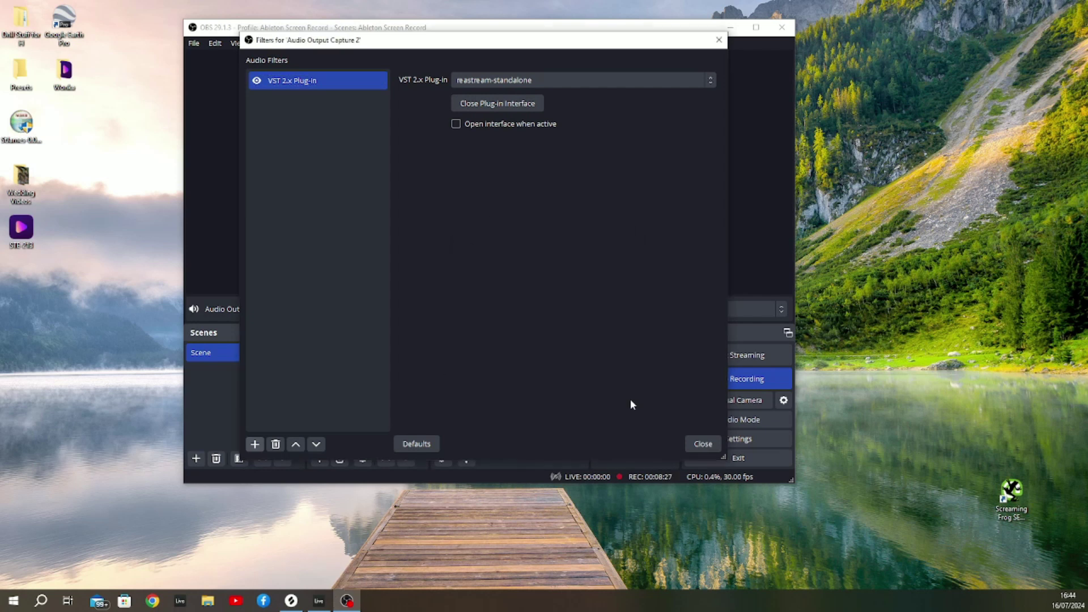
- Close the filters window and open the Master track's reastream plug-in window, moved to centre
left_click(718, 41)
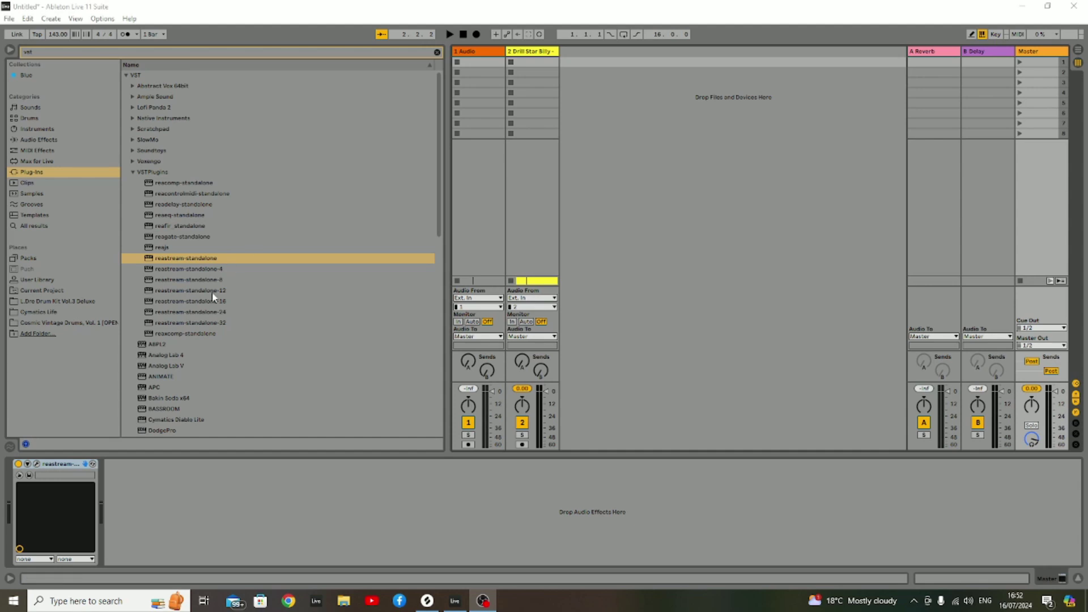
double_click(61, 466)
double_click(17, 480)
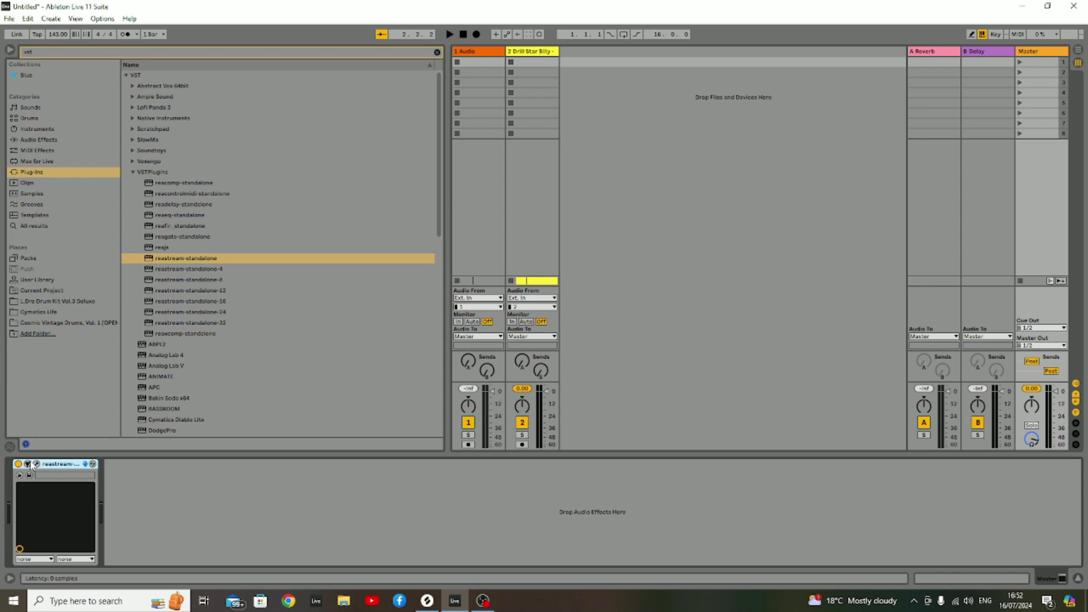
left_click(37, 463)
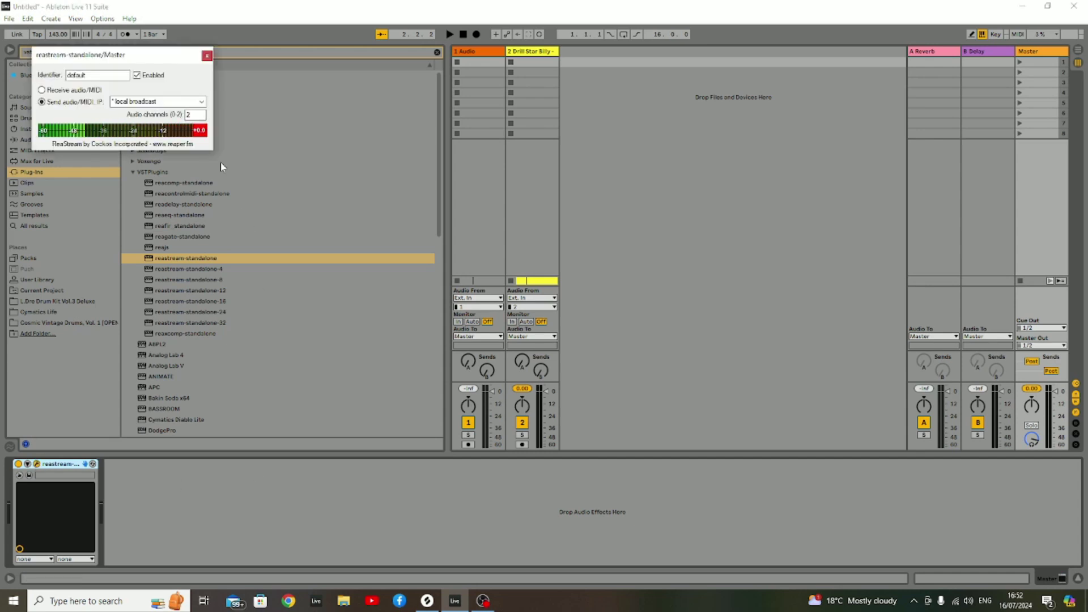
left_click_drag(141, 57, 328, 182)
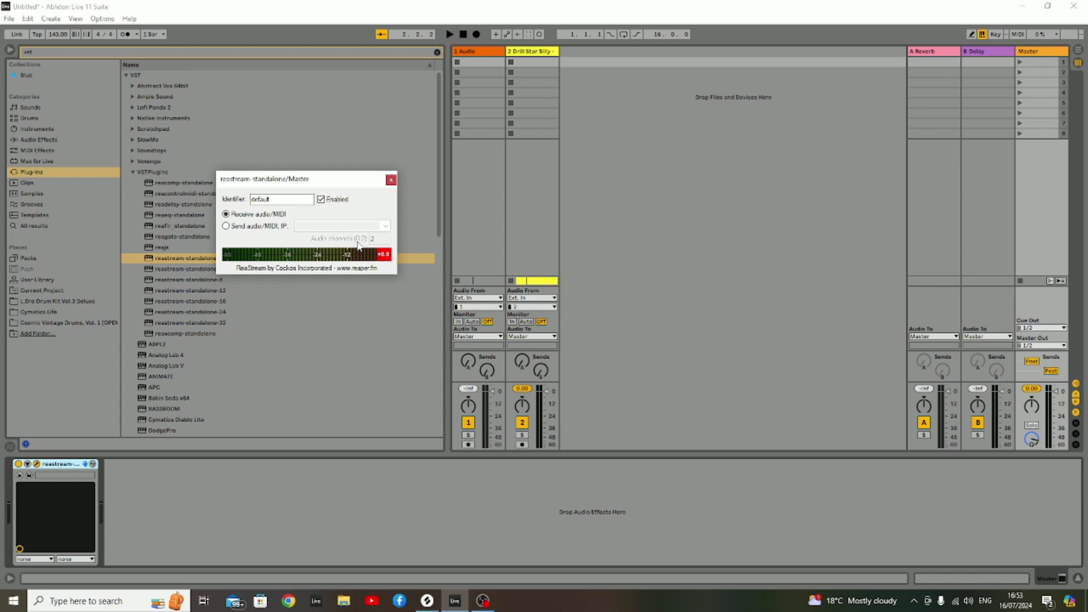
- Set the Master track's ReaStream to send audio over IP to local broadcast
left_click(281, 201)
left_click(243, 227)
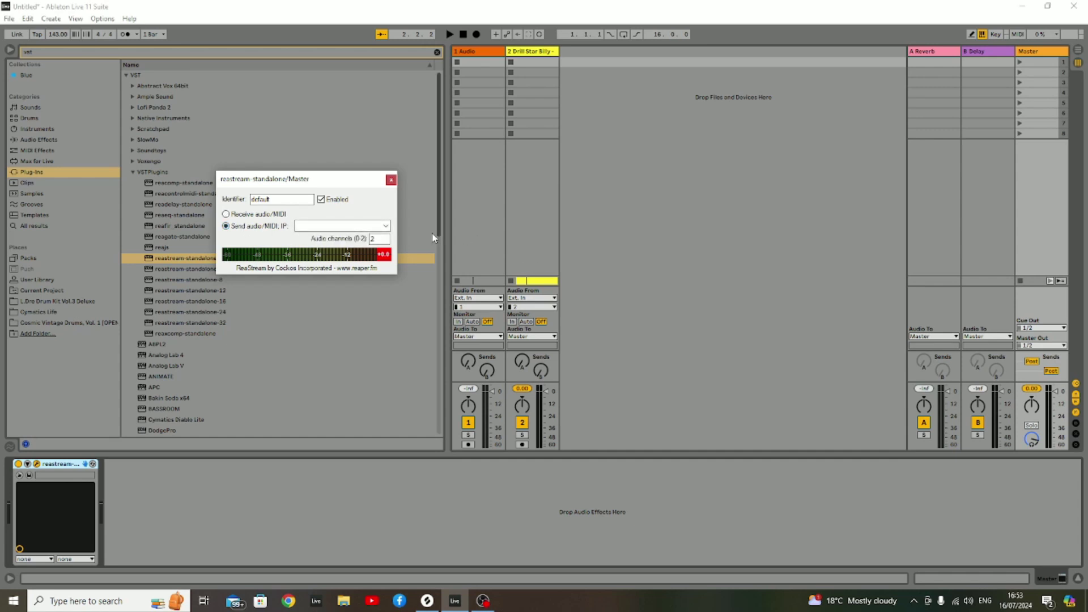
left_click(386, 226)
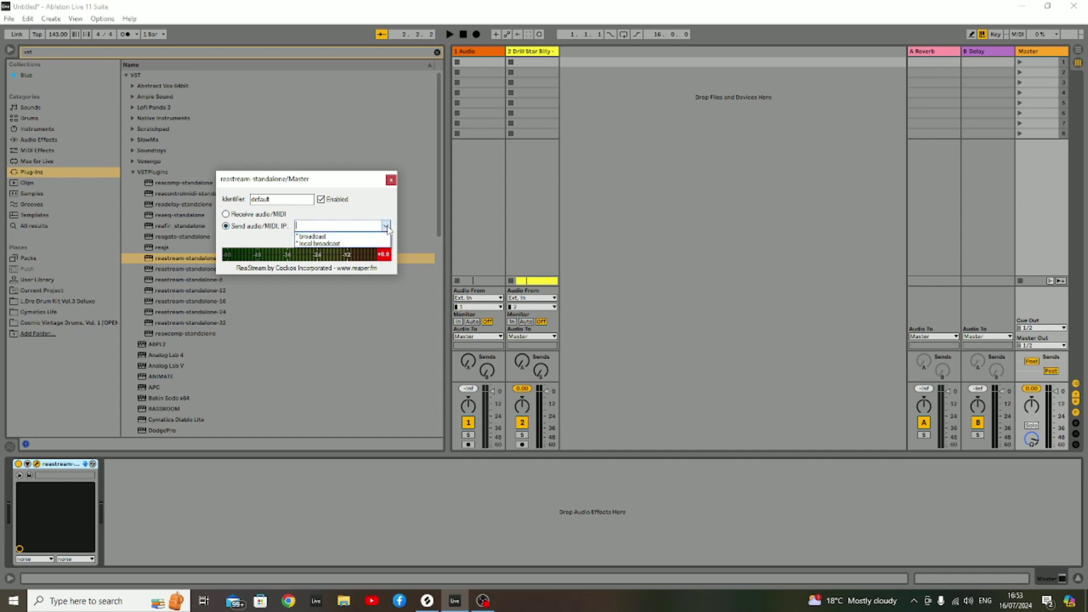
left_click(339, 243)
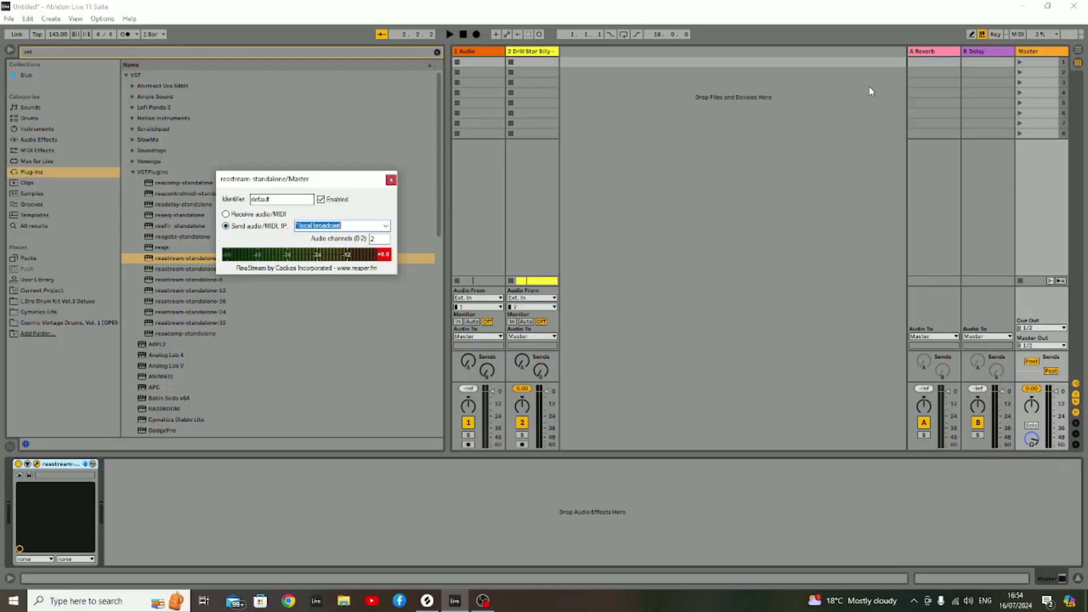
- Play the song in Arrangement View, then bring OBS back to the front
left_click(1080, 51)
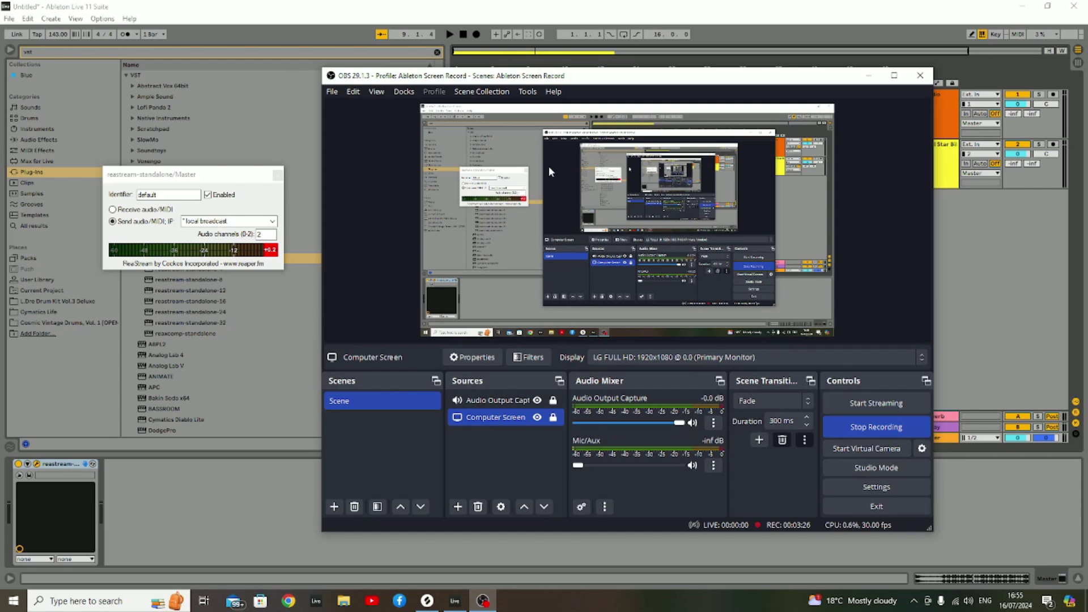
left_click(448, 36)
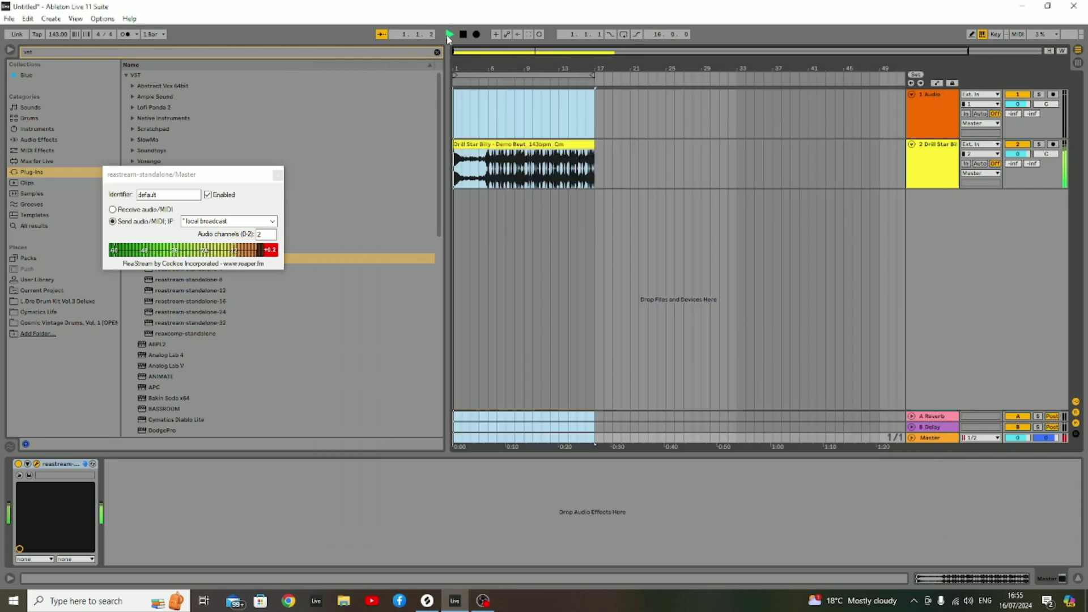
left_click(483, 600)
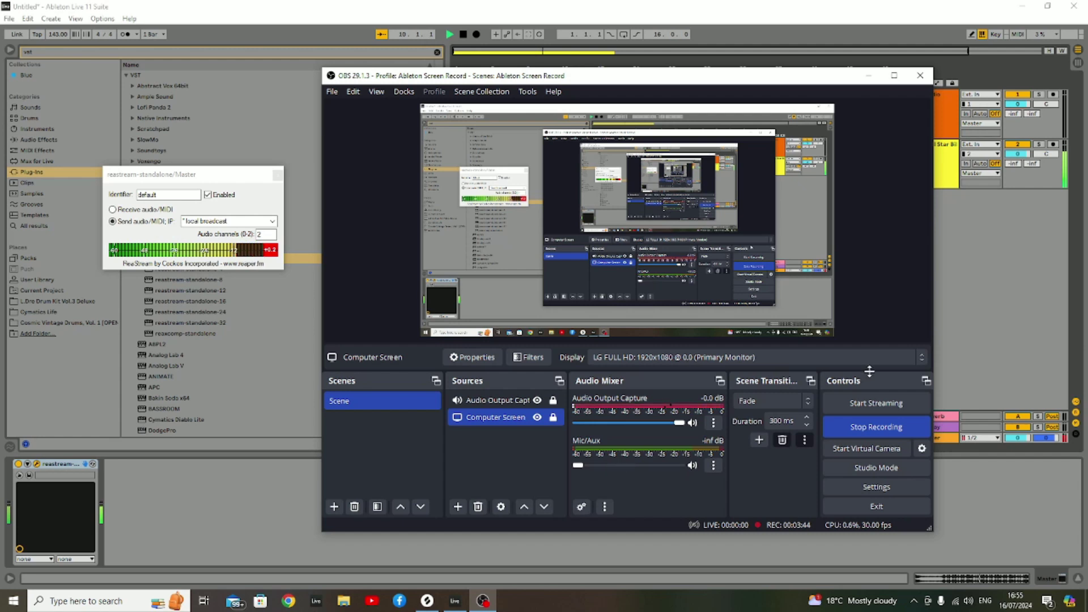
left_click(1002, 285)
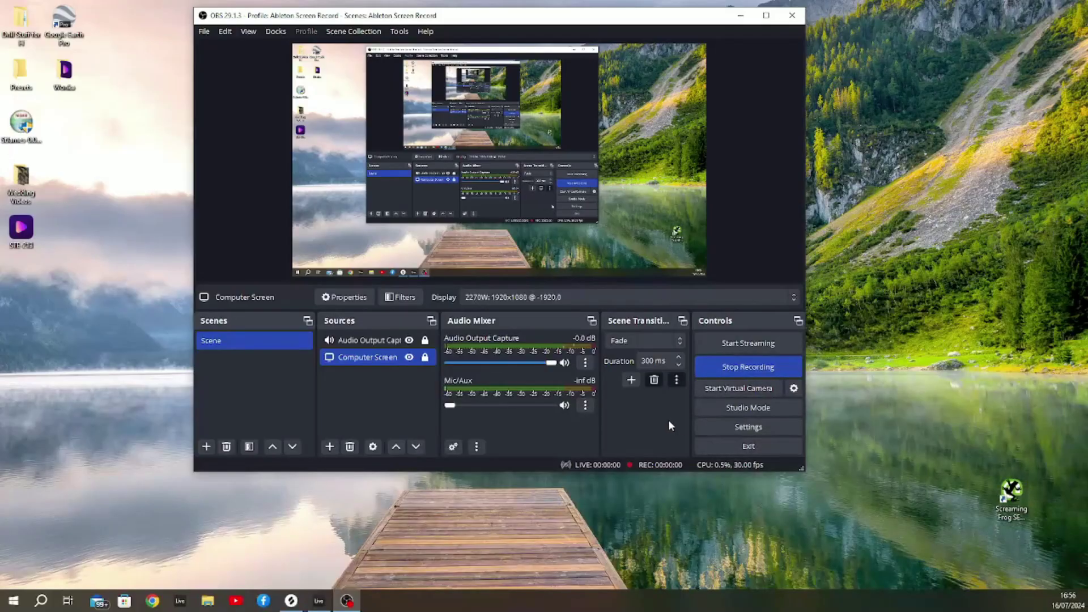
left_click(202, 32)
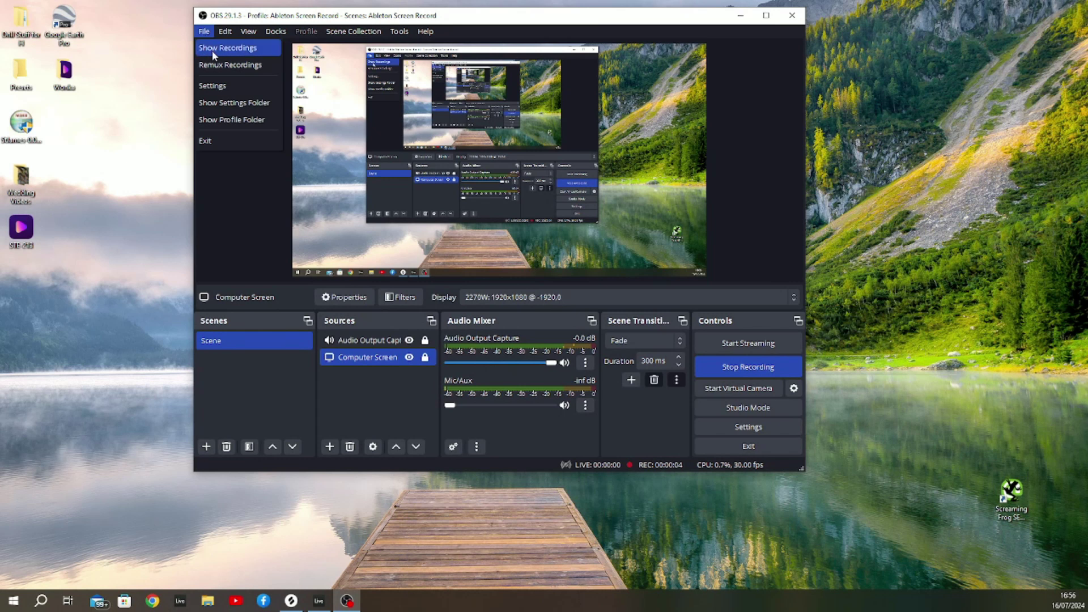
left_click(212, 49)
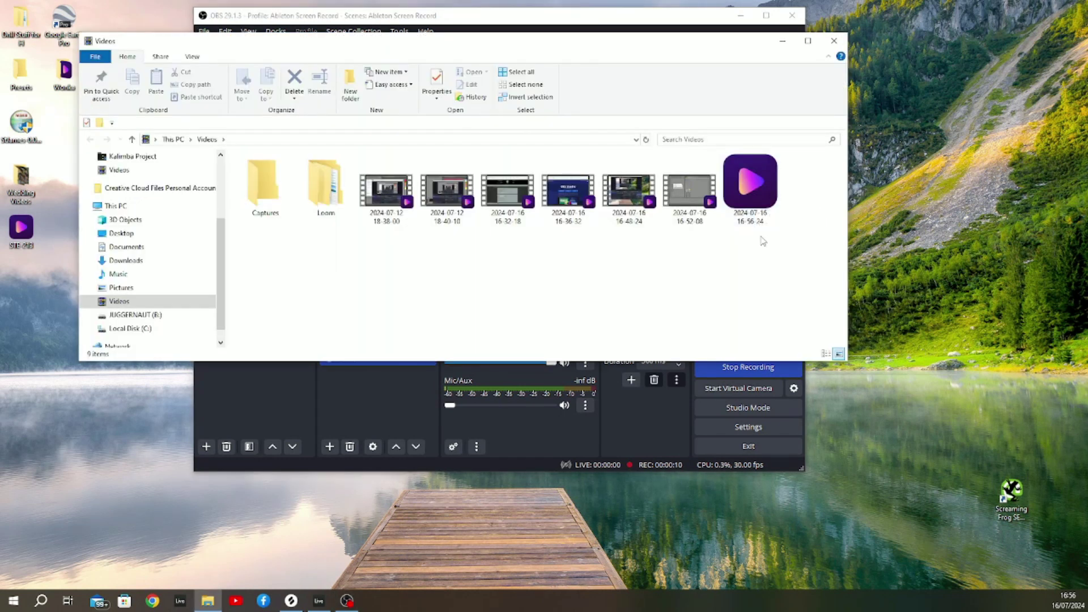
double_click(695, 193)
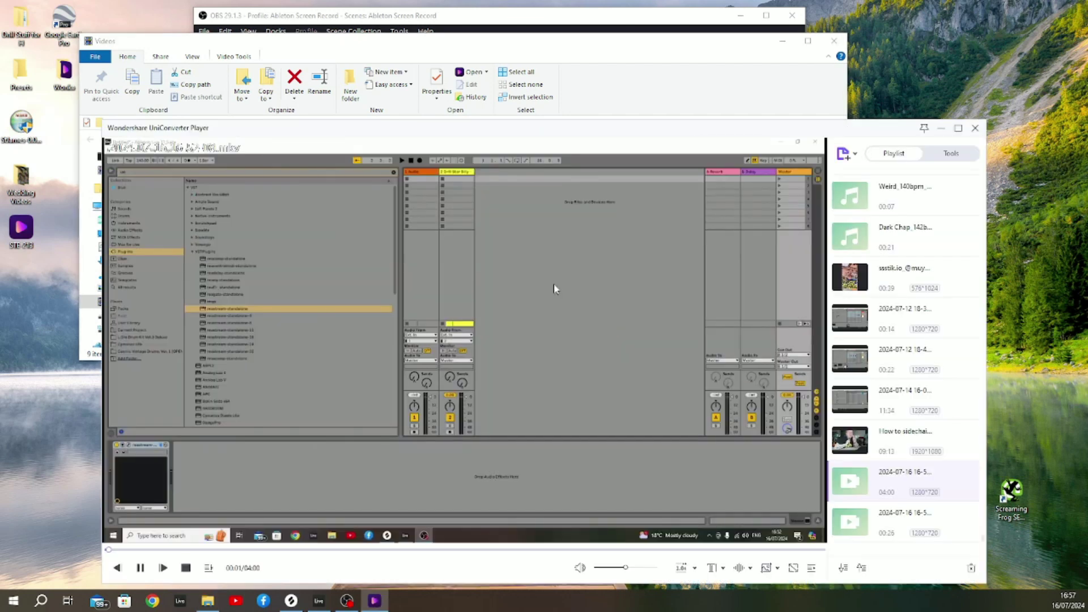
- Seek the recording to the ReaStream setup, then ahead to the arrangement playback
left_click(232, 549)
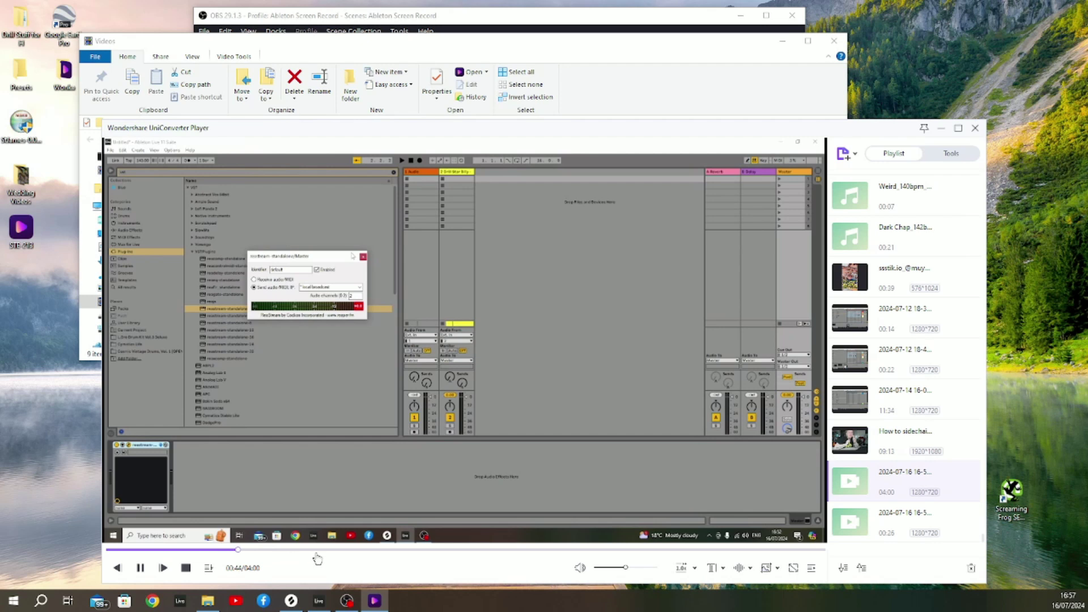
left_click(617, 550)
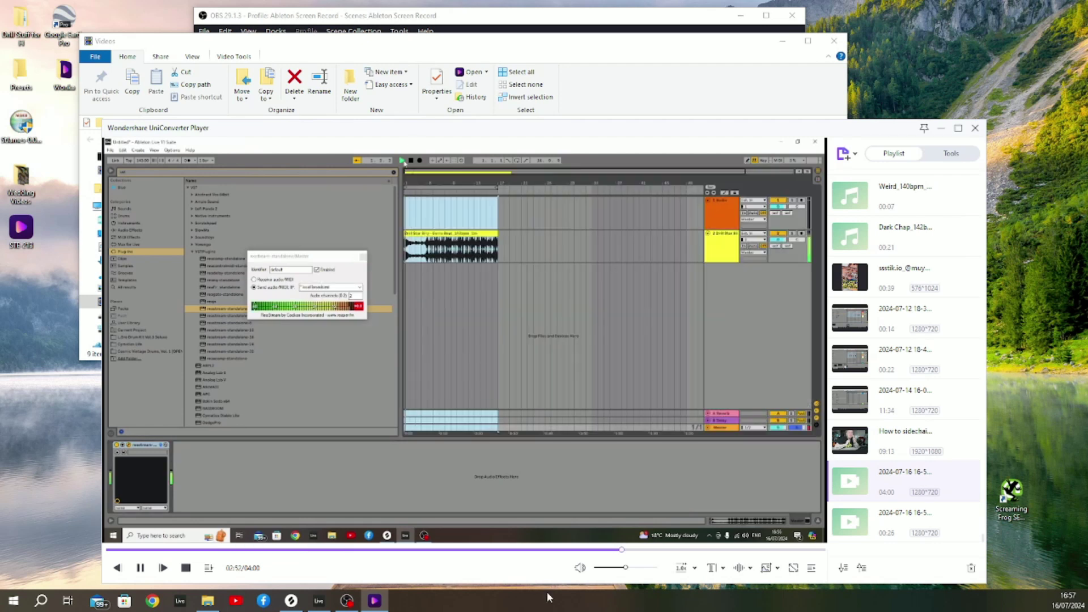